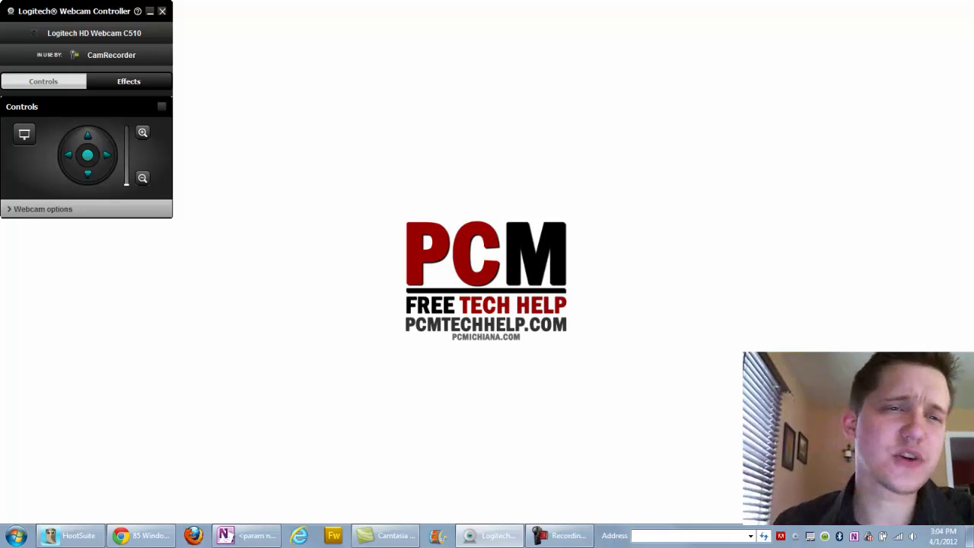
- Minimize the webcam controller window, then search the installed programs for "calculator" and open Calculator
left_click(149, 10)
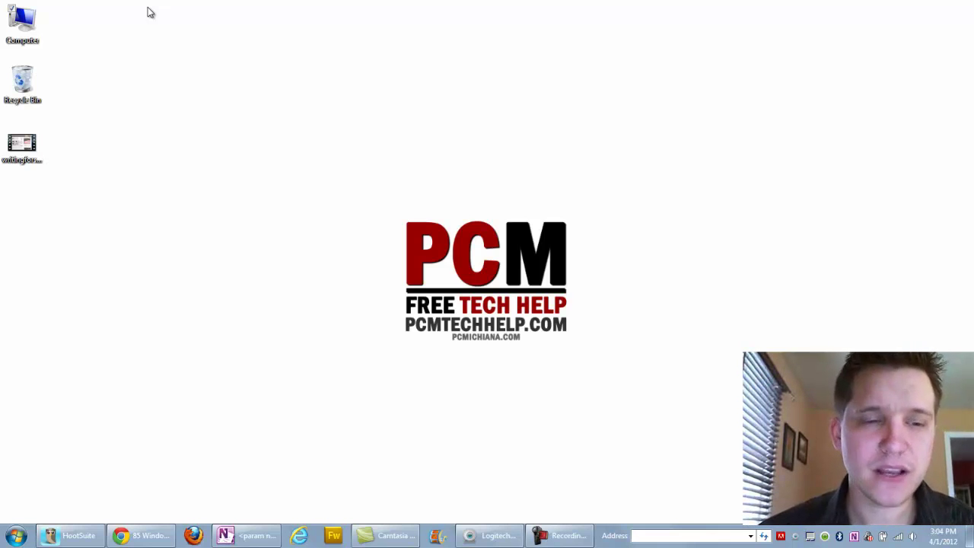
left_click(17, 536)
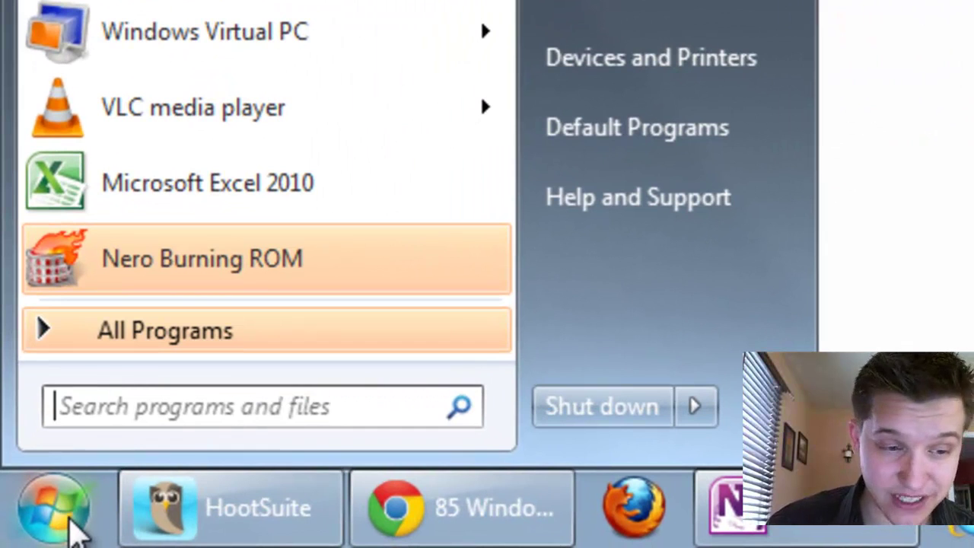
type("calendar")
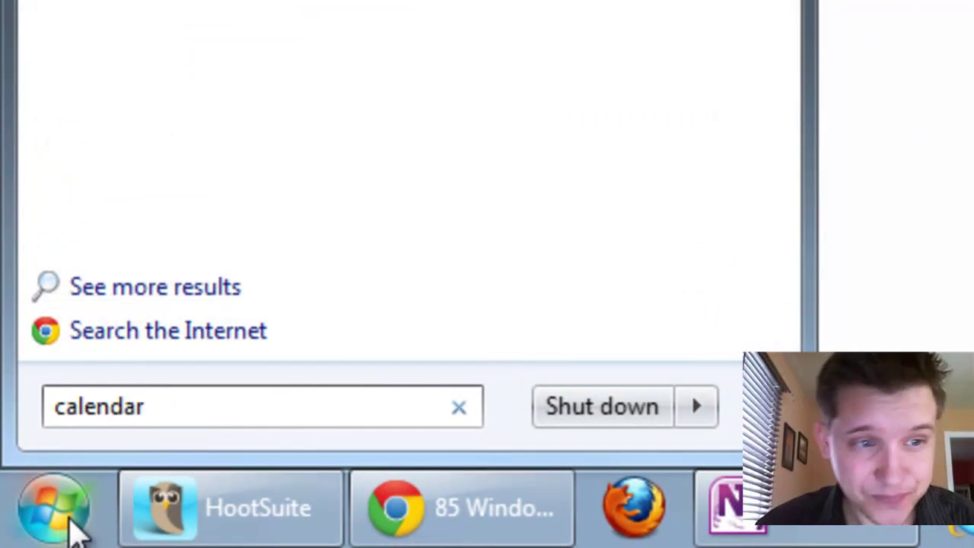
key("BackSpace")
key("BackSpace")
key("BackSpace")
key("BackSpace")
key("BackSpace")
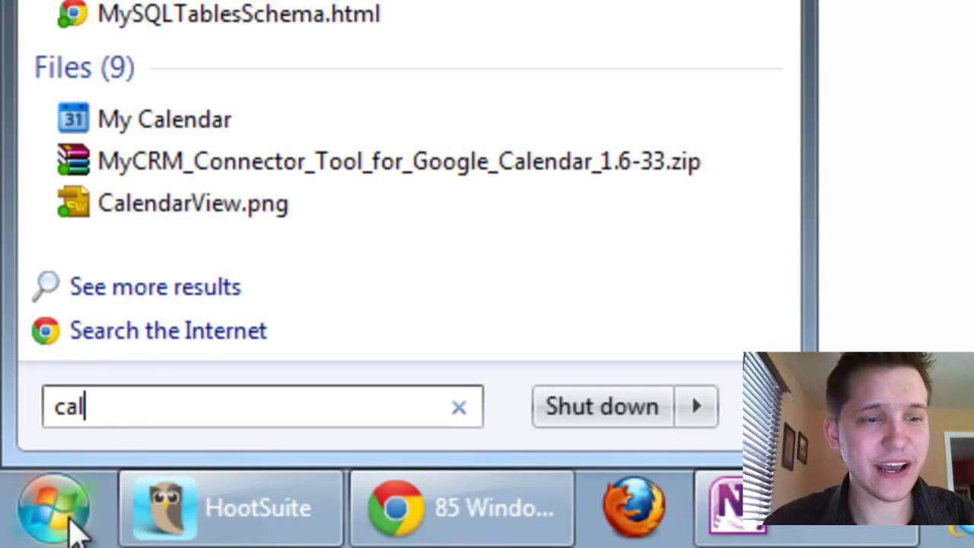
type("culator")
left_click(74, 533)
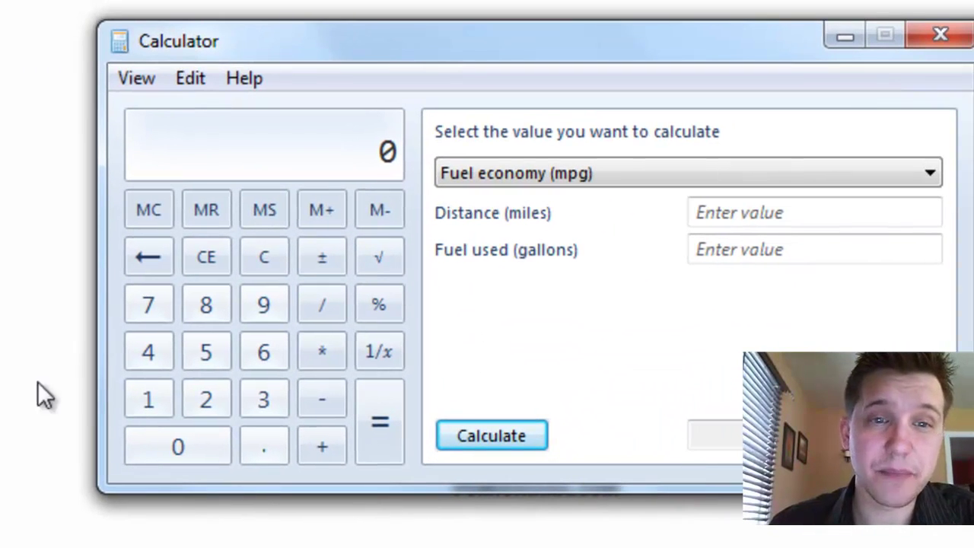
- Switch the calculator through Scientific and Programmer modes, ending in Statistics mode
left_click(137, 79)
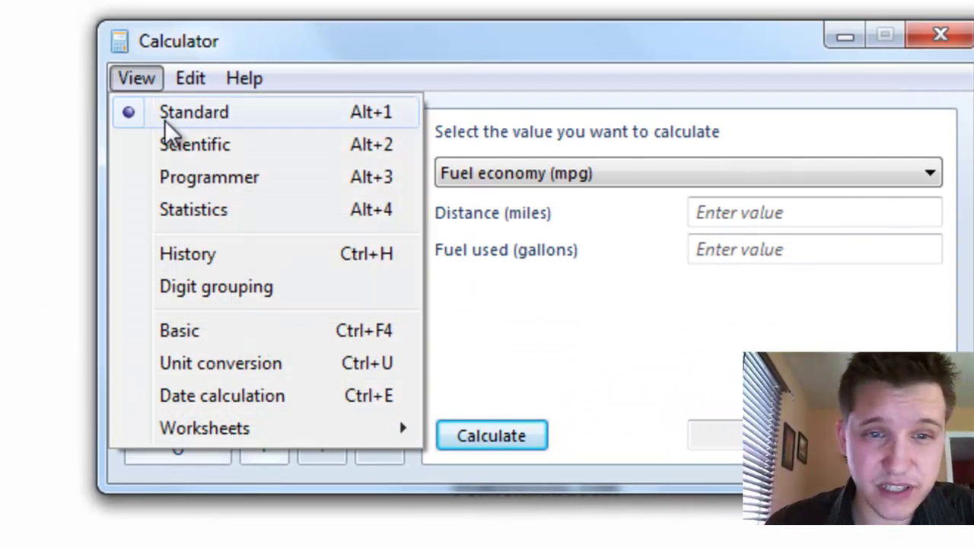
left_click(158, 145)
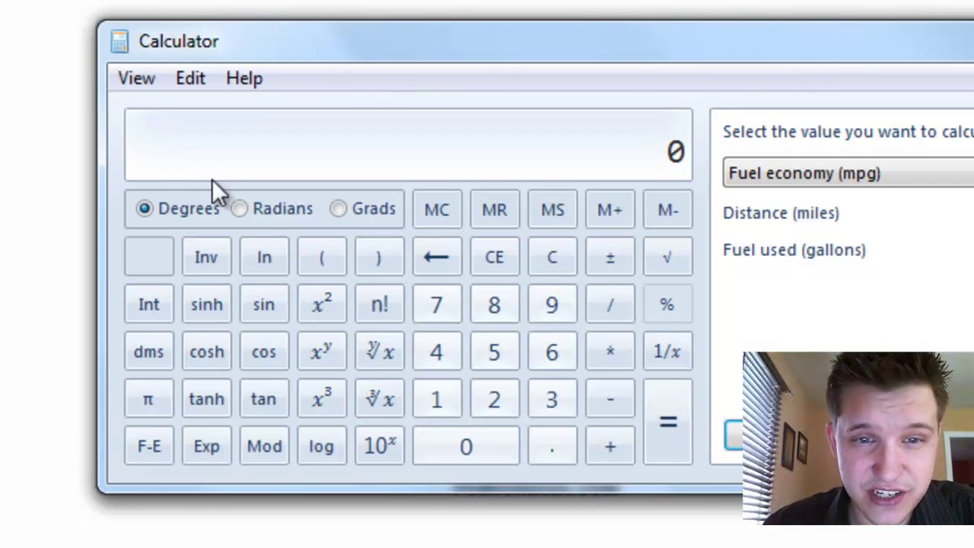
left_click(136, 79)
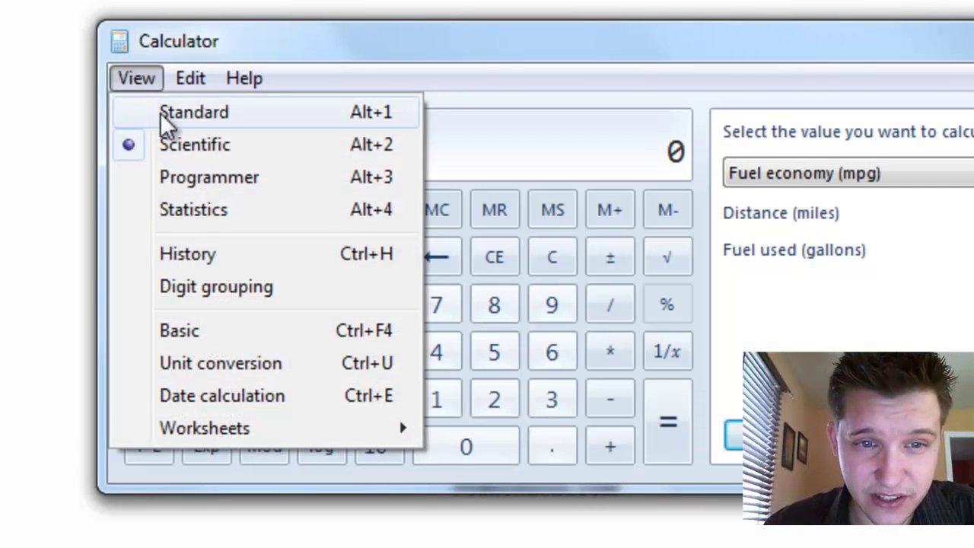
left_click(188, 177)
left_click(124, 82)
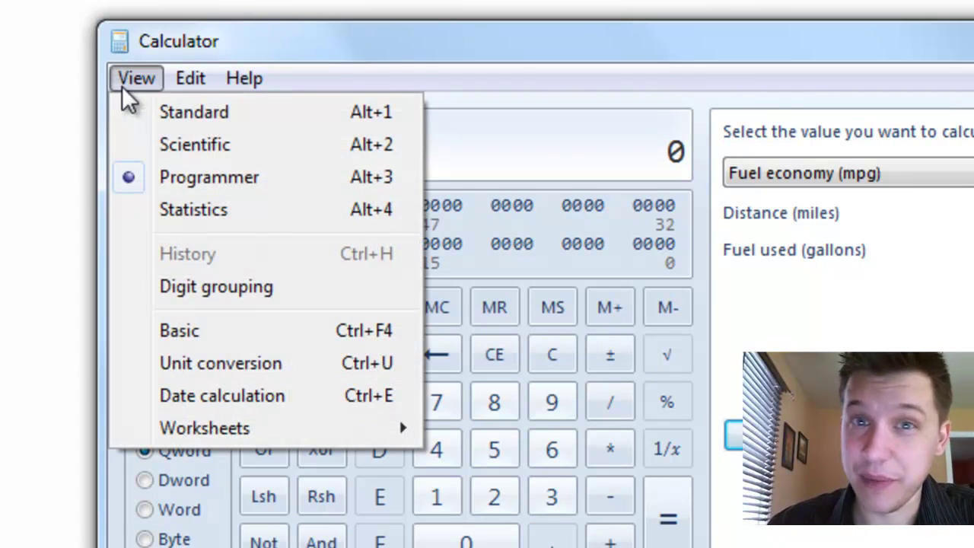
left_click(178, 213)
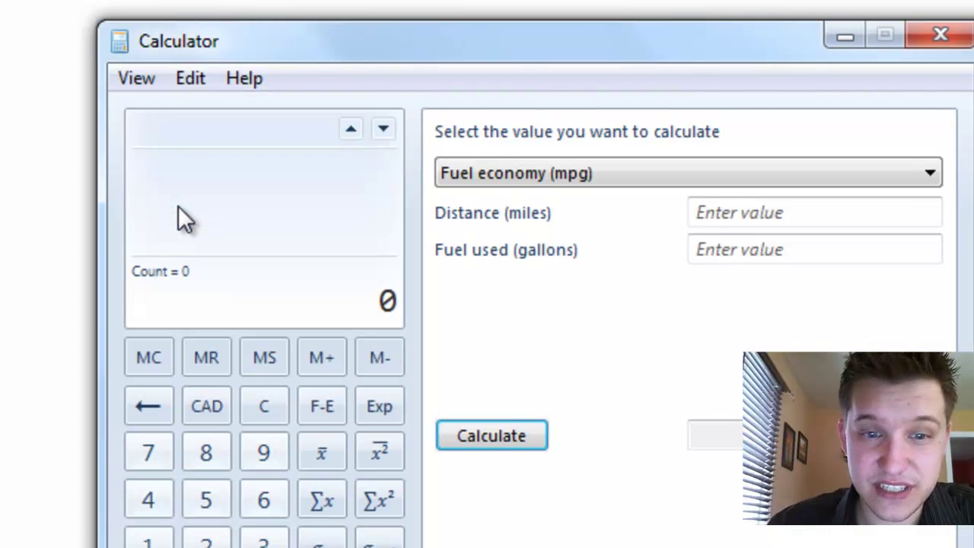
- Open the Mortgage worksheet and choose Monthly payment as the value to calculate
left_click(137, 78)
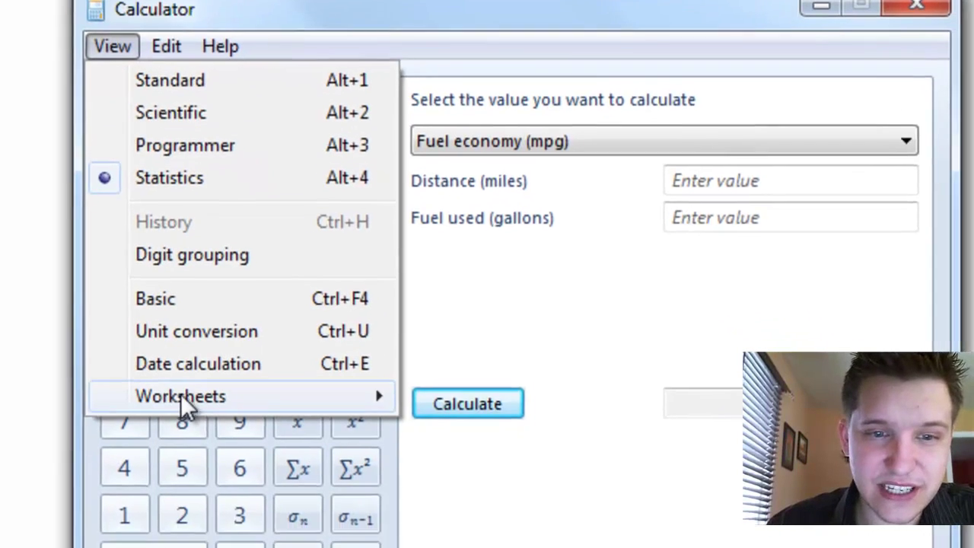
mouse_move(204, 434)
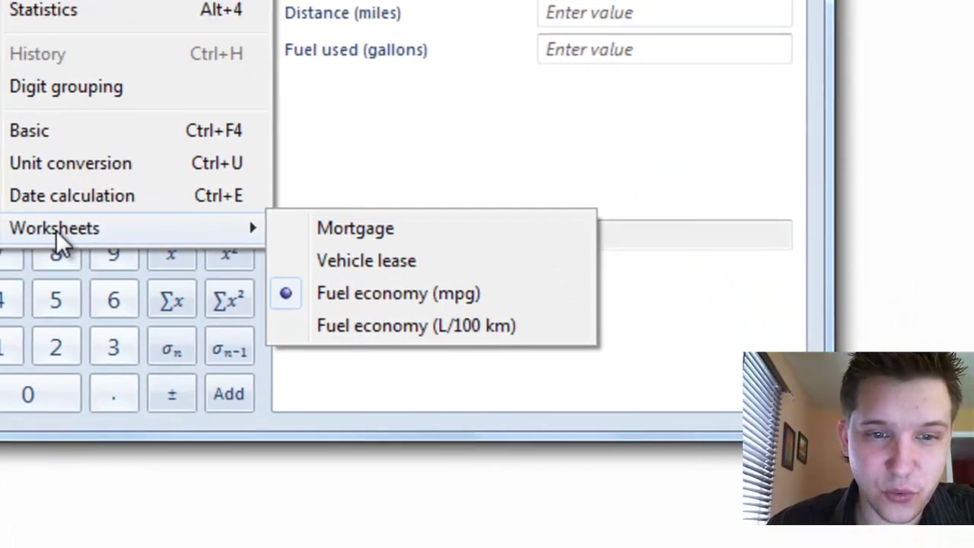
left_click(312, 207)
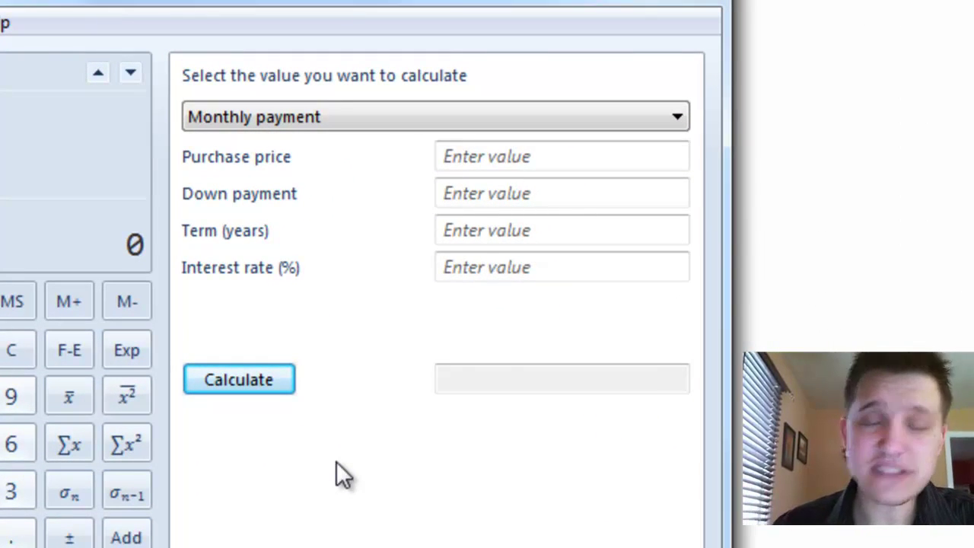
left_click(372, 120)
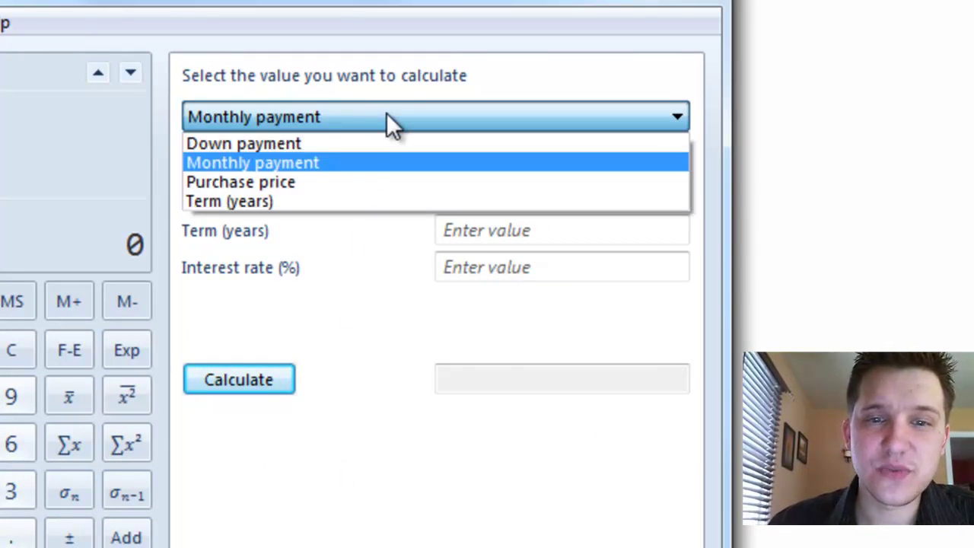
left_click(343, 162)
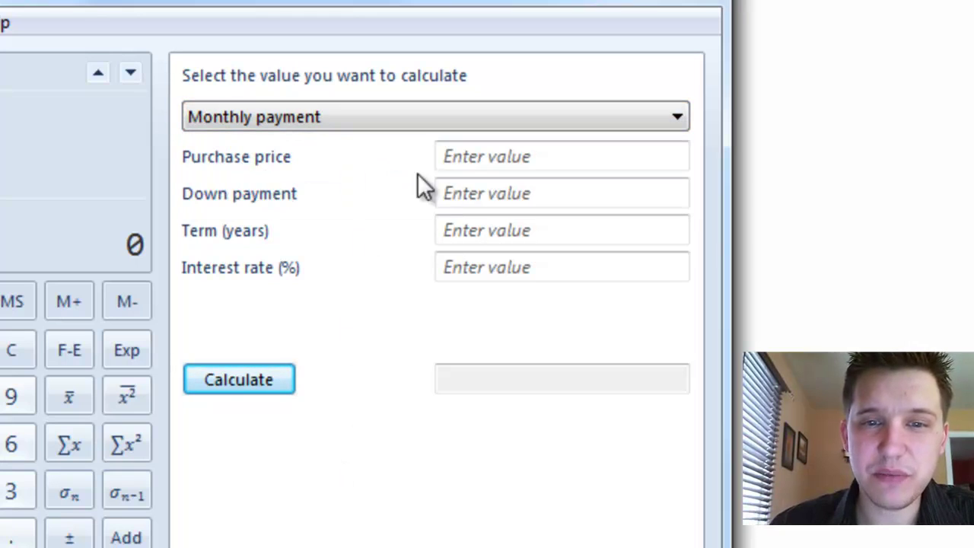
- Enter a purchase price of 100000 and a down payment of 5000 in the mortgage worksheet
left_click(475, 157)
type("00")
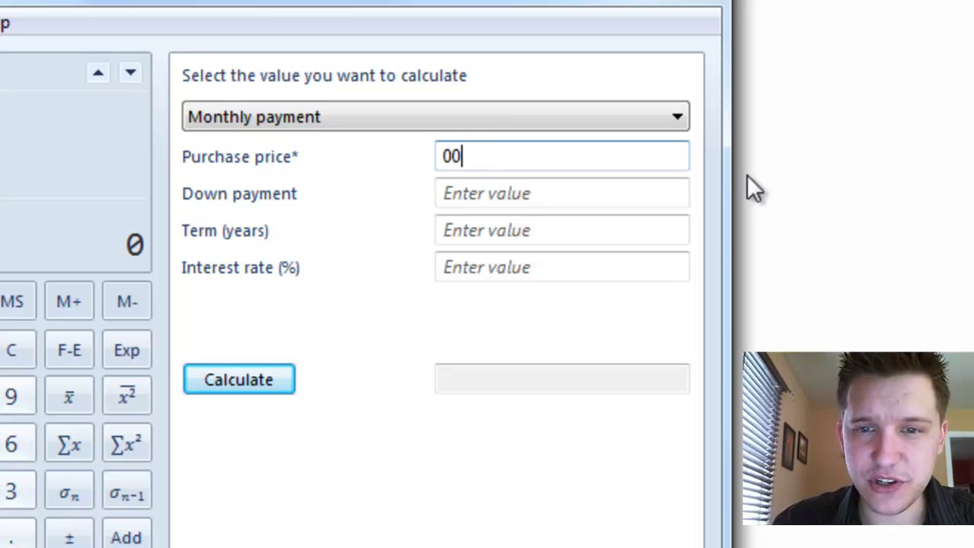
key("BackSpace")
key("BackSpace")
type("100000")
key("Tab")
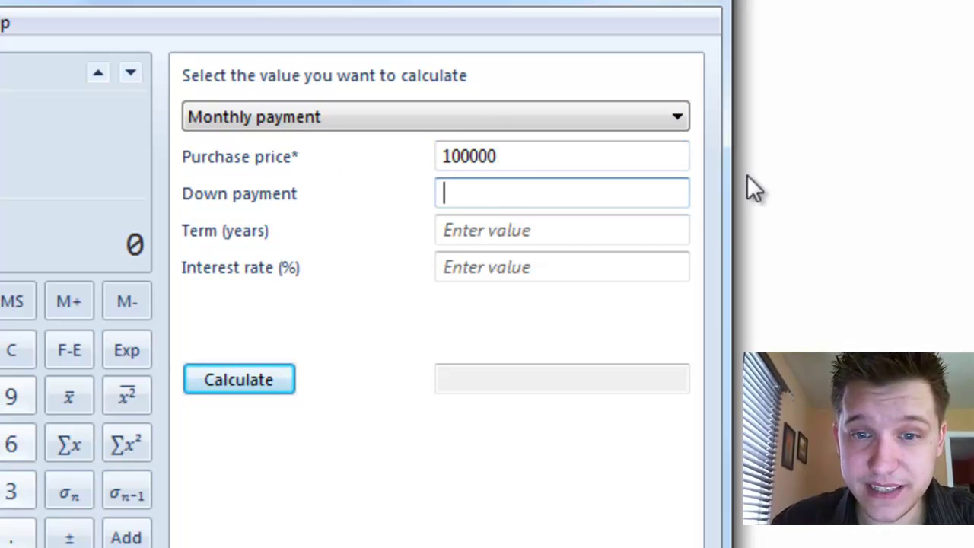
type("5000")
key("Tab")
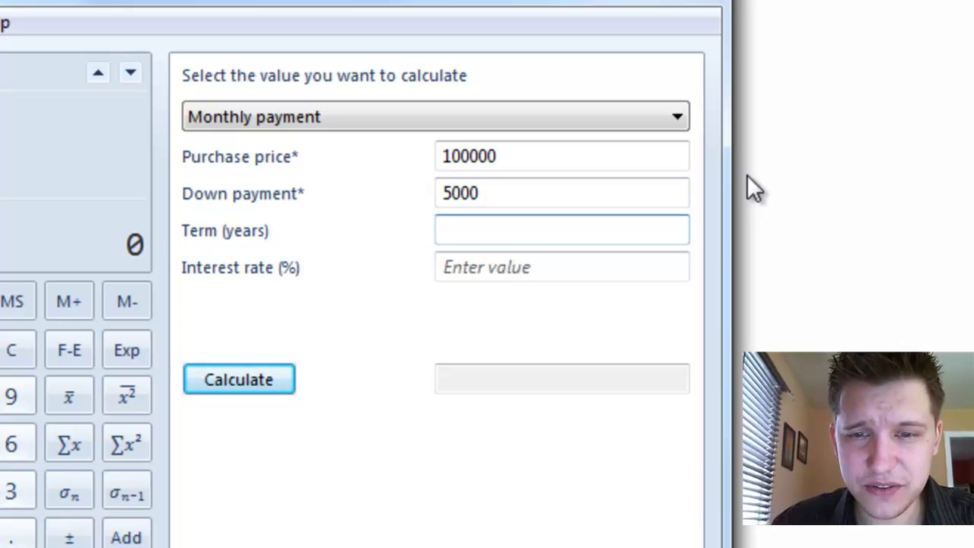
- Set the mortgage term to 30 years and the interest rate to 5.5%, and calculate the monthly payment
type("30")
key("Tab")
type("5.5")
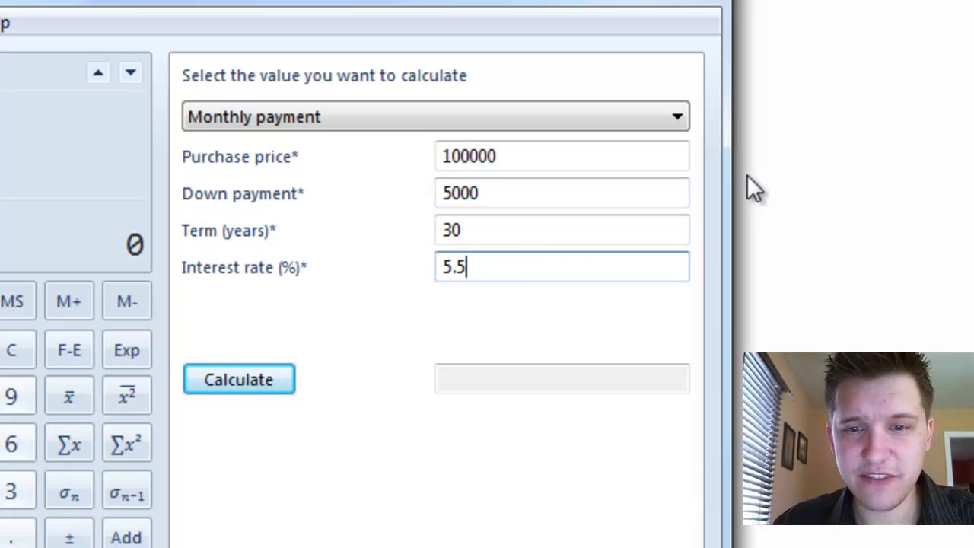
key("Tab")
left_click(283, 383)
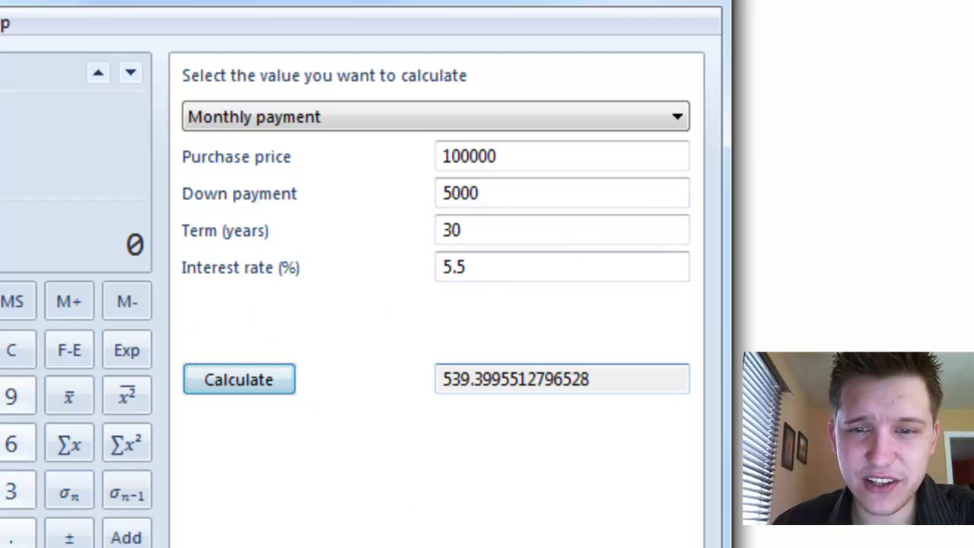
left_click(444, 378)
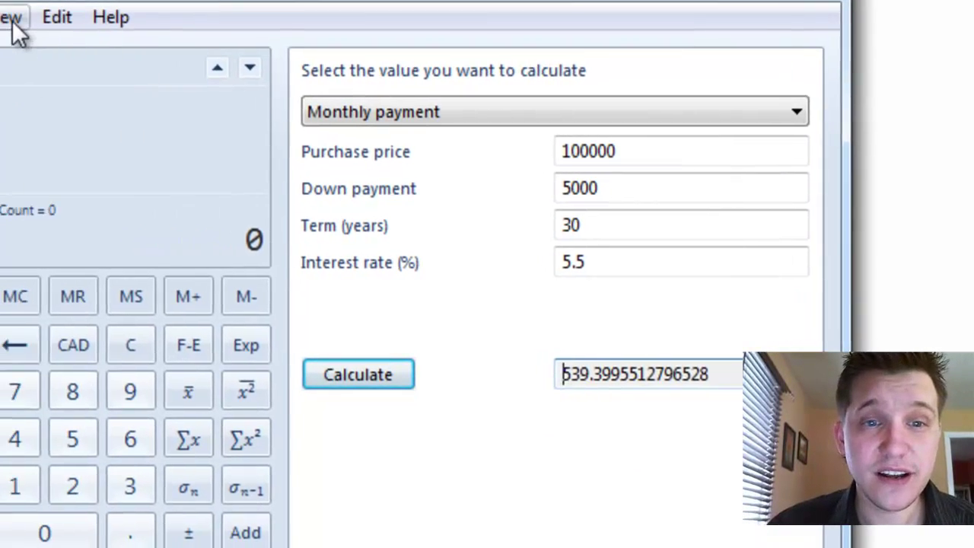
- Replace the mortgage worksheet with the Fuel economy (mpg) worksheet
left_click(12, 19)
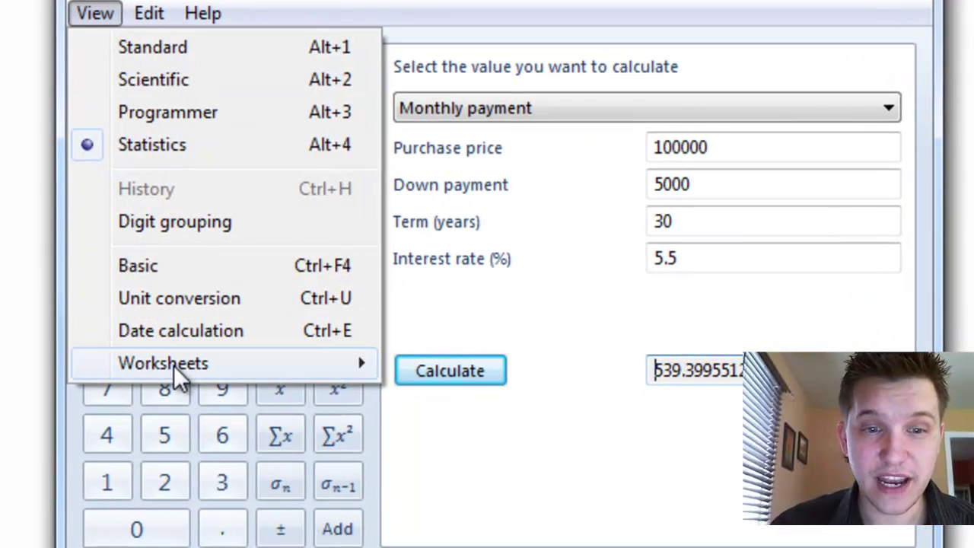
mouse_move(83, 368)
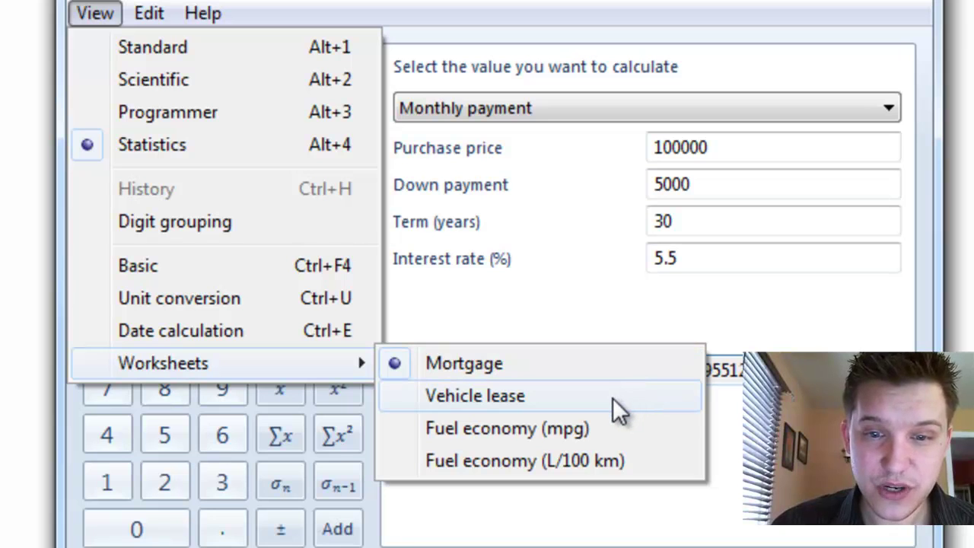
left_click(585, 429)
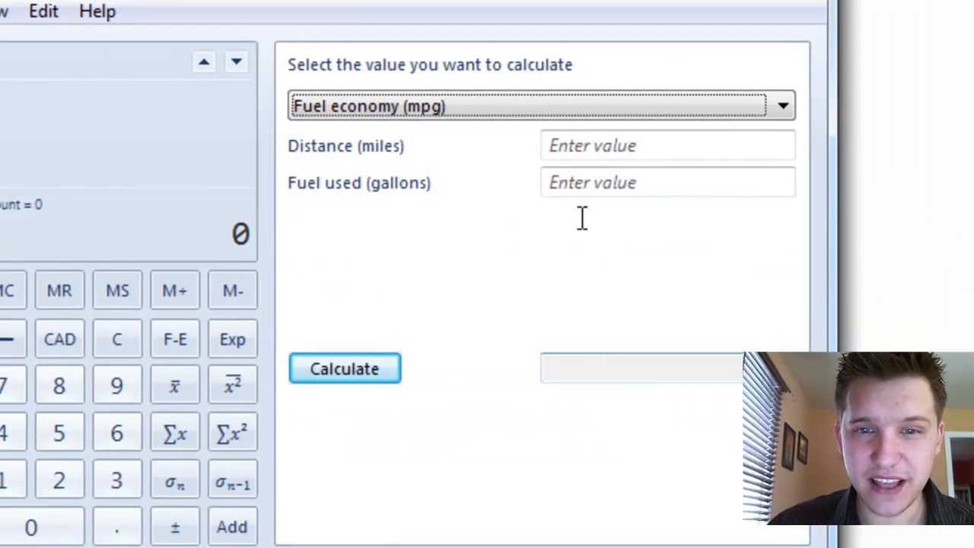
- Enter a distance of 100 miles and 4 gallons of fuel used, and calculate the fuel economy
left_click(772, 157)
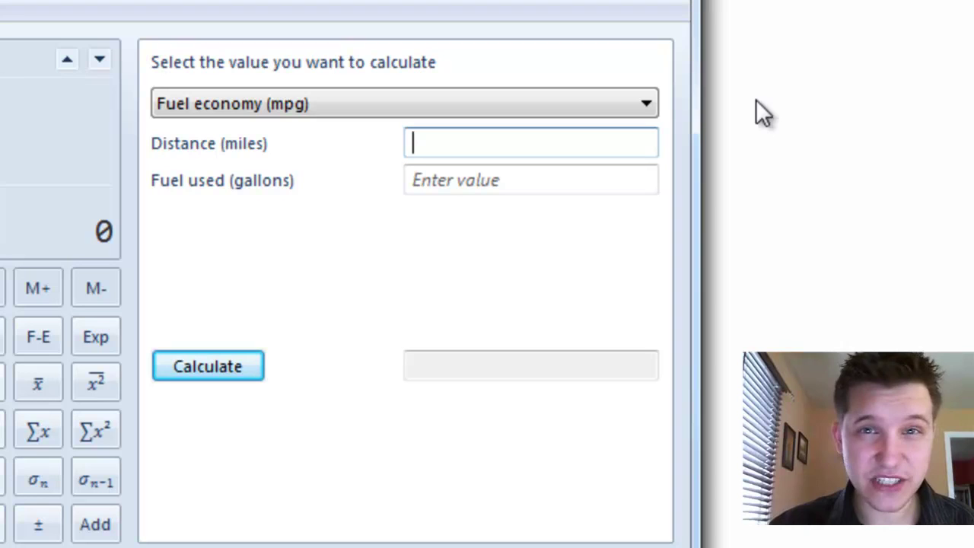
type("10")
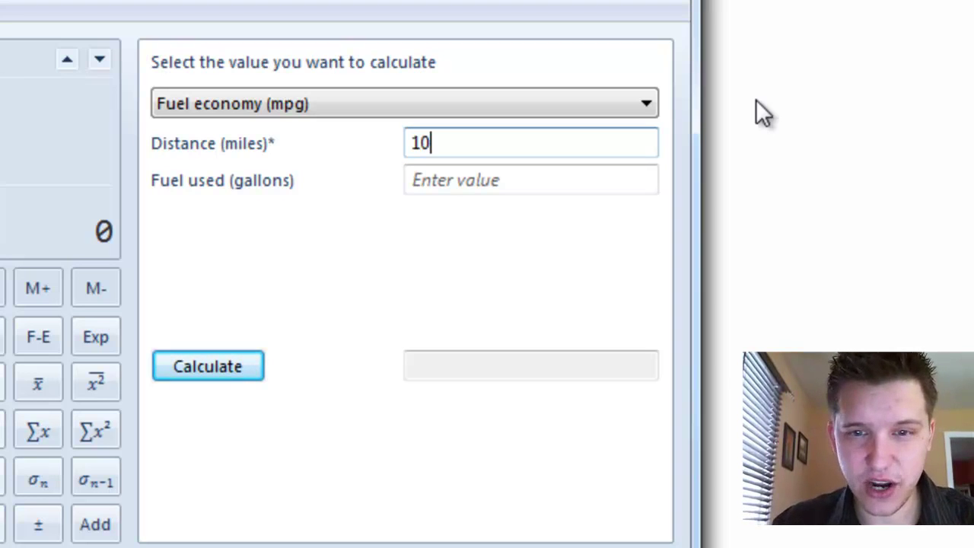
type("0")
key("Tab")
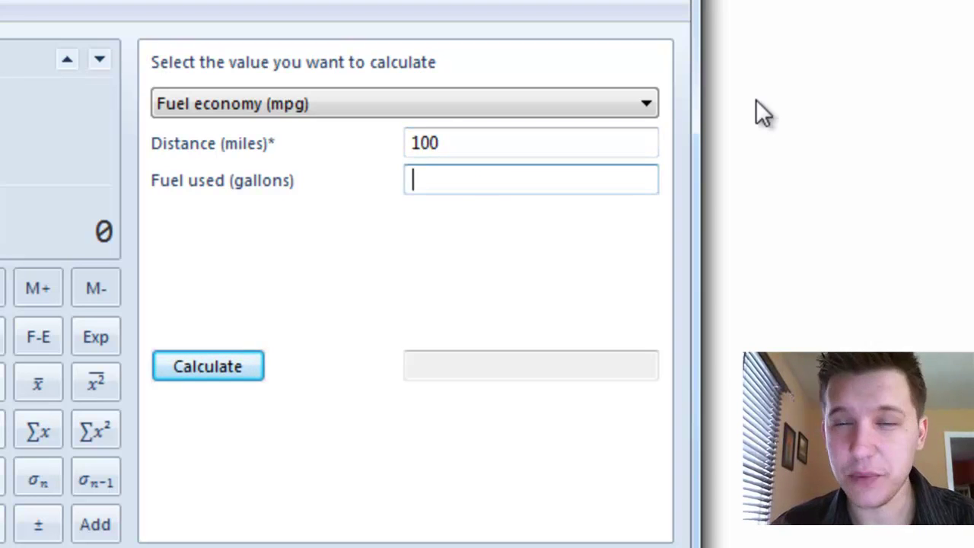
type("4")
key("Tab")
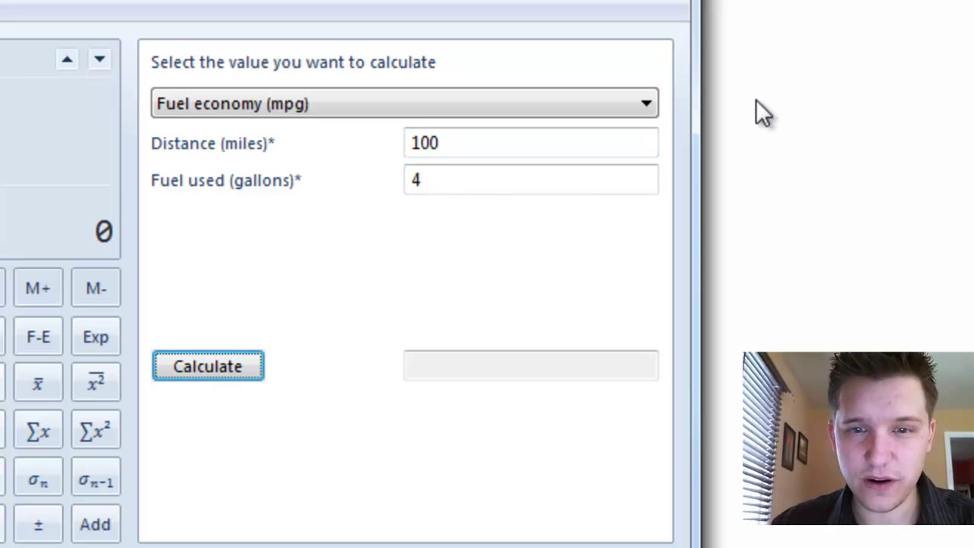
left_click(198, 364)
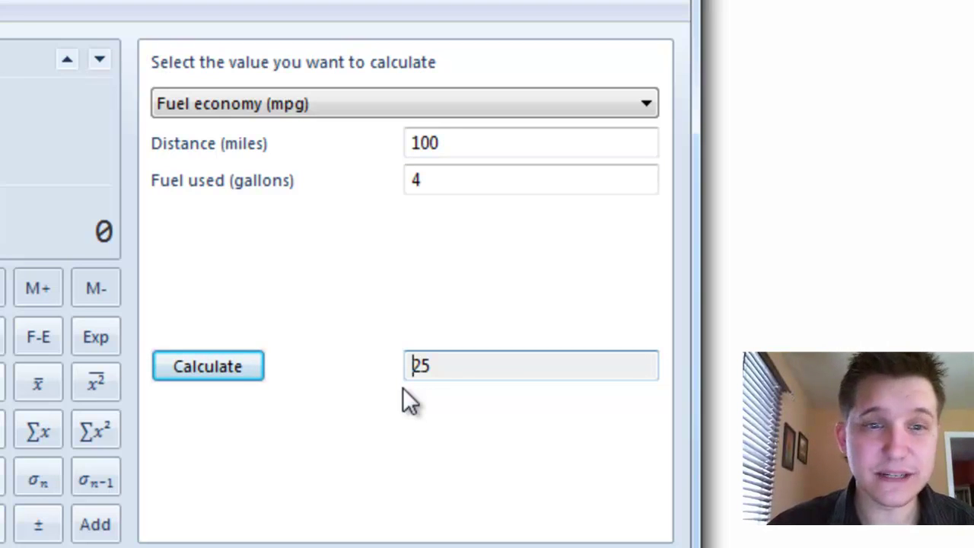
- Show the Date calculation view, then change it to the Unit conversion view
key("alt+v")
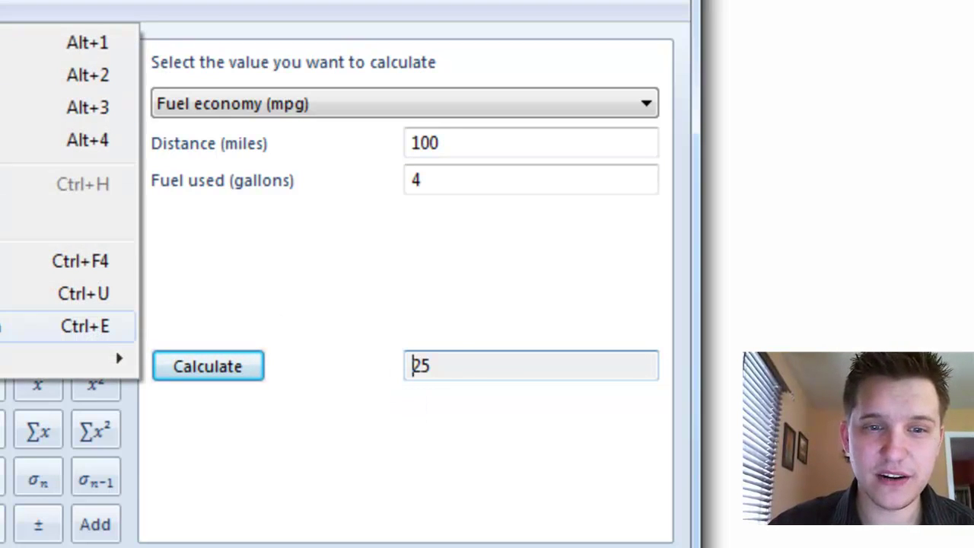
mouse_move(4, 357)
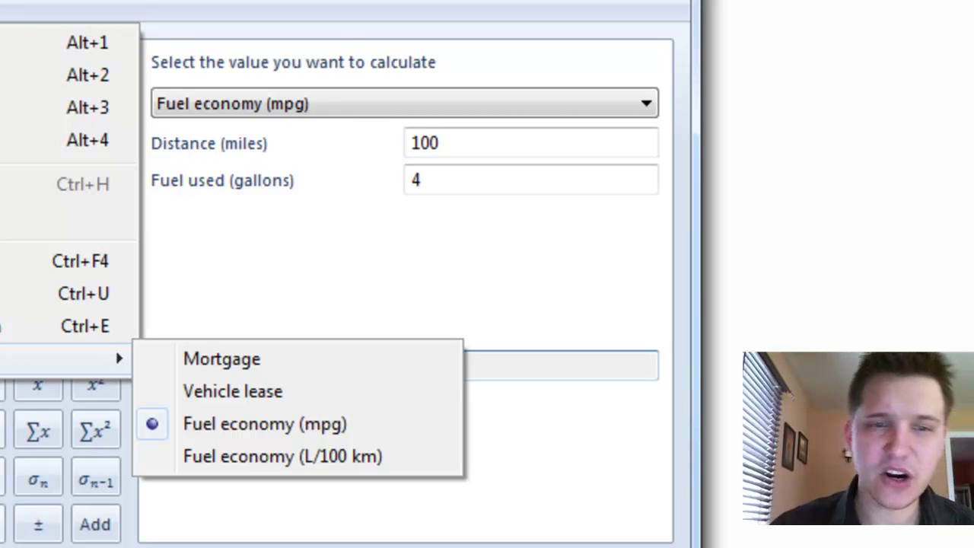
left_click(8, 326)
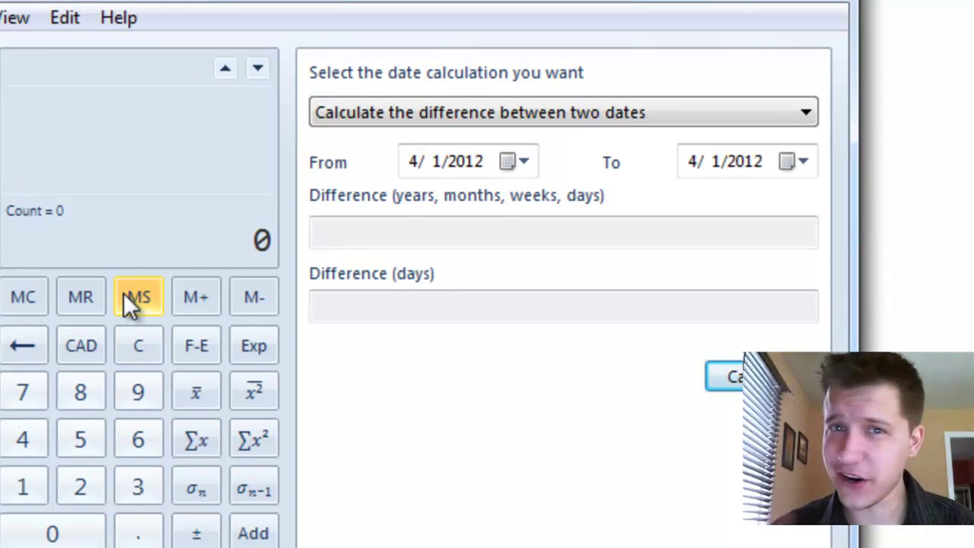
left_click(14, 17)
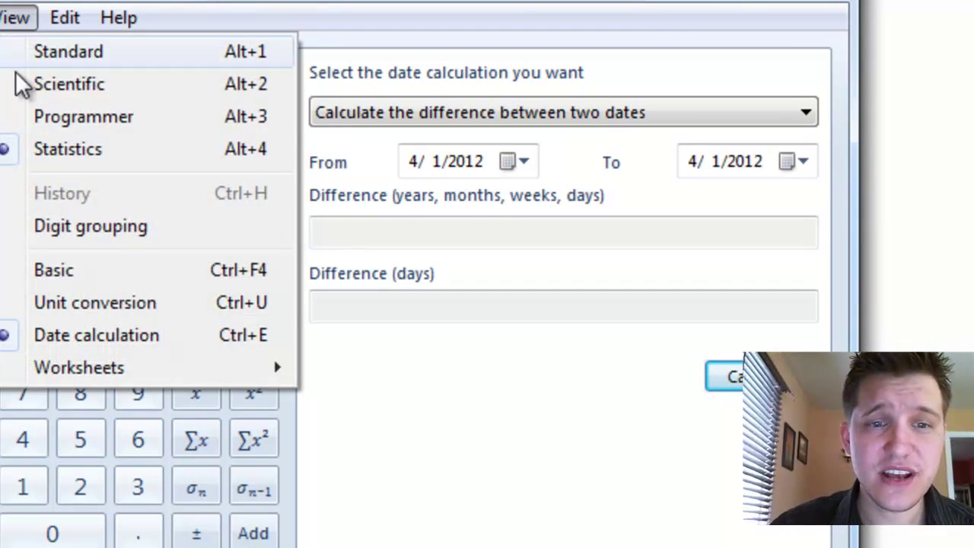
left_click(127, 317)
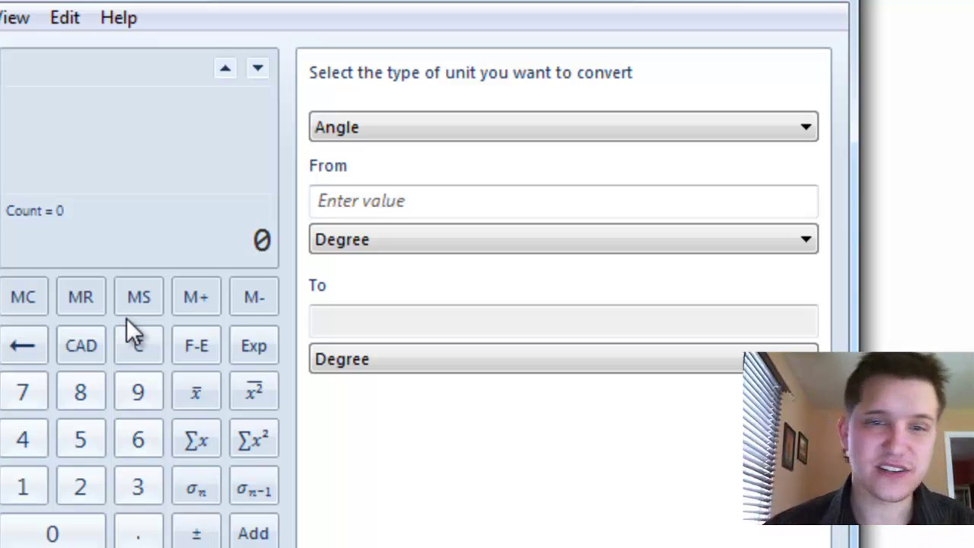
- Bring up the list of available calculator worksheets
left_click(17, 19)
mouse_move(78, 372)
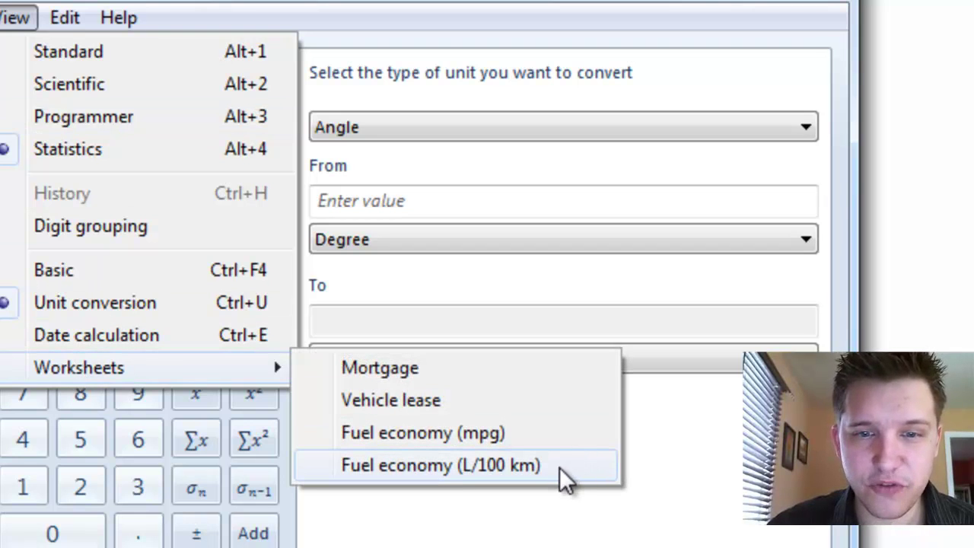